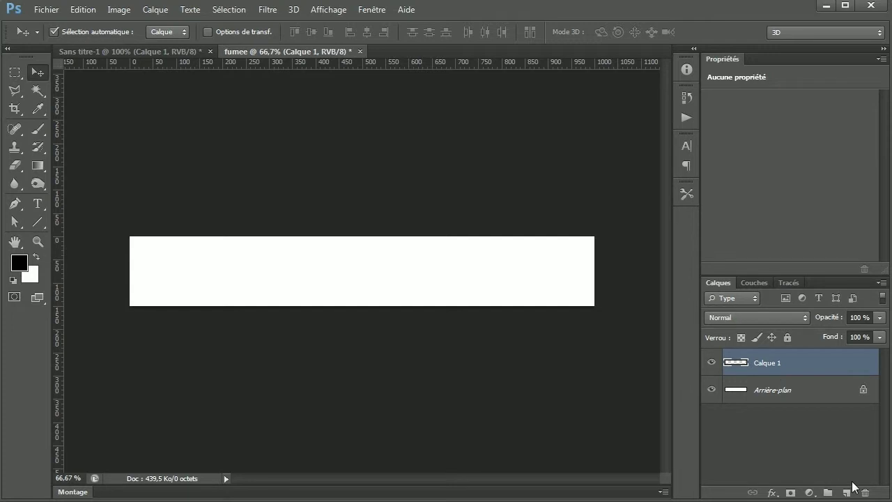
Step: Delete the Arrière-plan layer and paint a slightly wavy black line across the full canvas width with a 15 px brush
drag(740, 390, 864, 491)
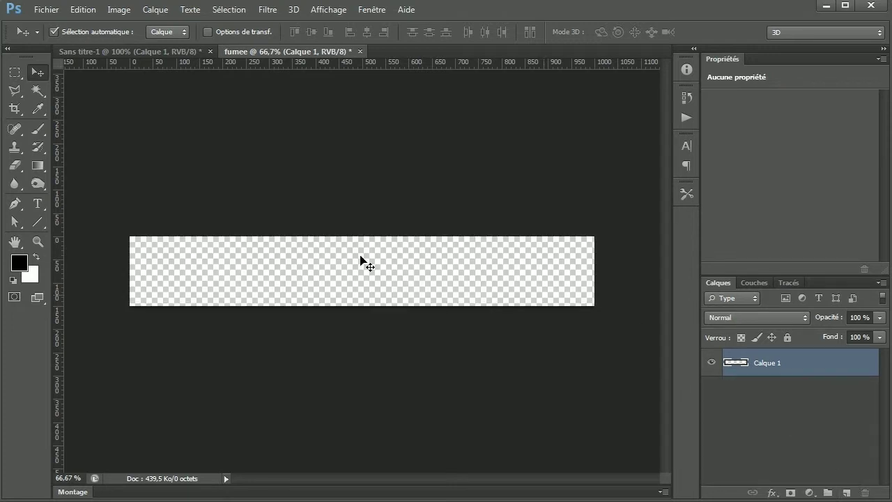
key(b)
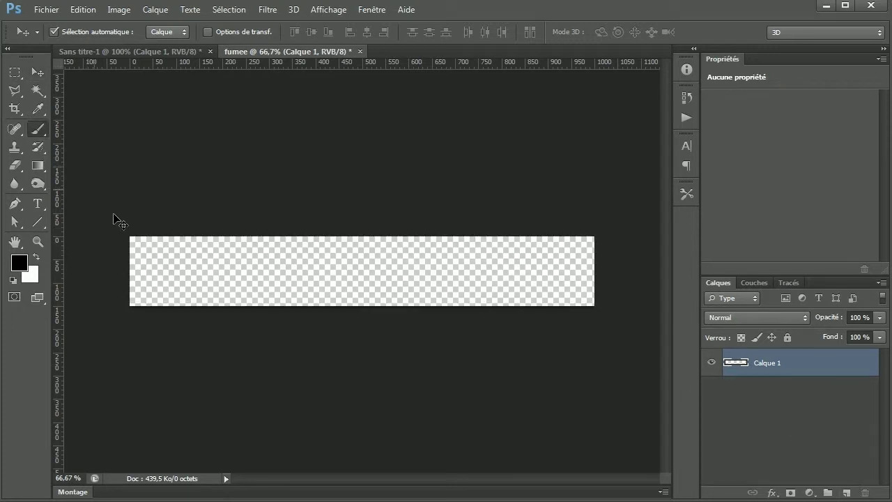
right_click(169, 259)
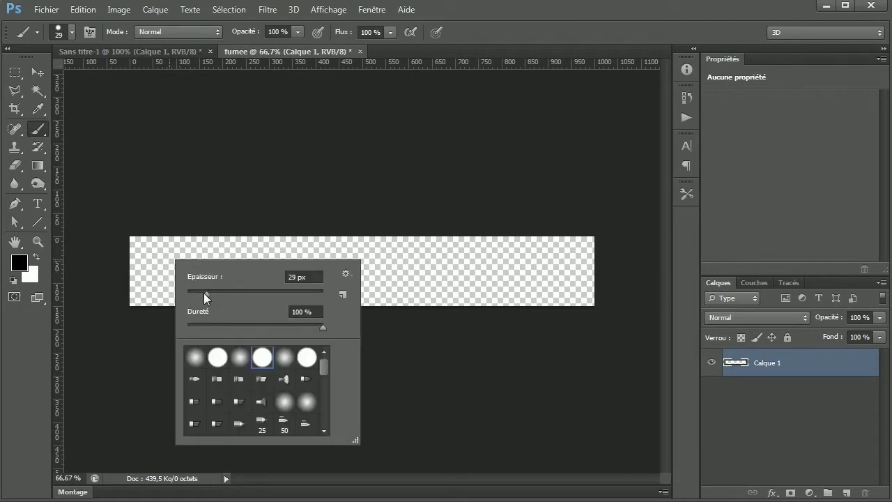
drag(204, 293, 198, 293)
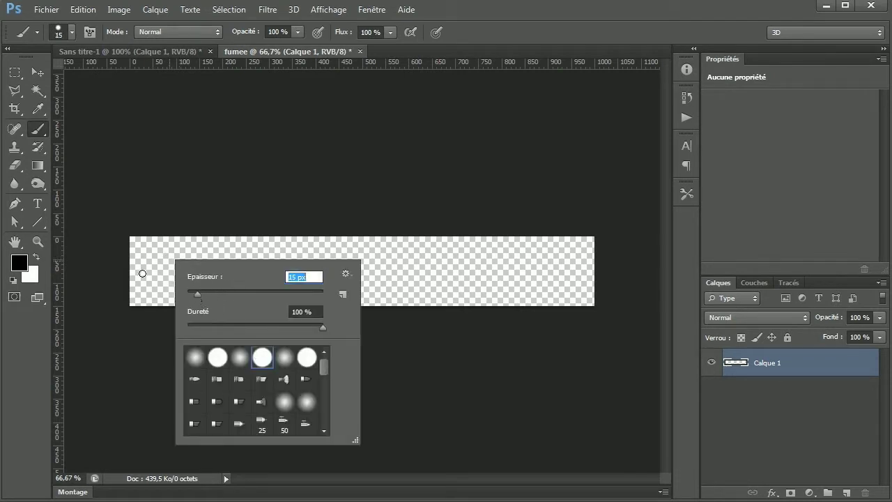
drag(123, 269, 599, 268)
drag(132, 271, 596, 267)
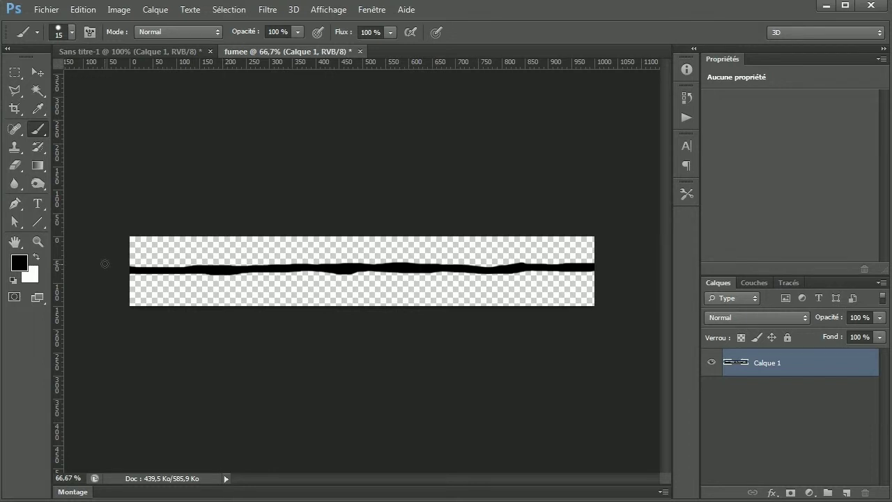
Step: Save the document to the desktop as fumee.psd in Photoshop format with its layers
click(46, 9)
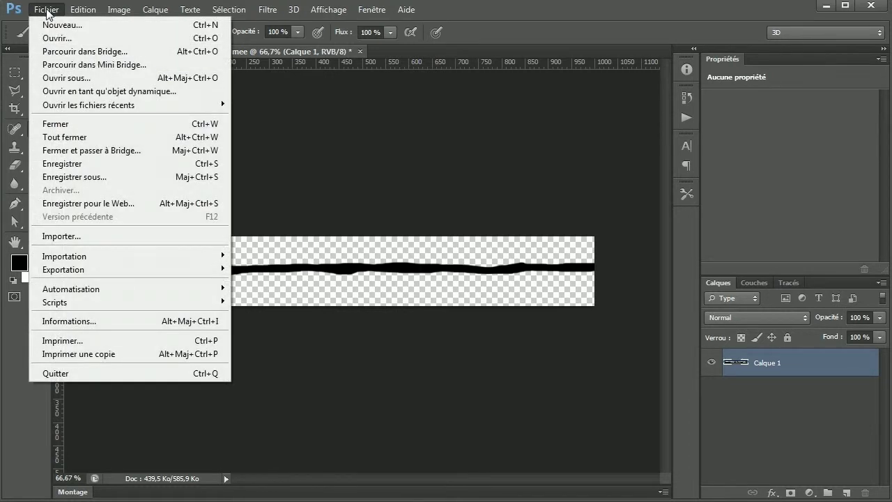
click(119, 161)
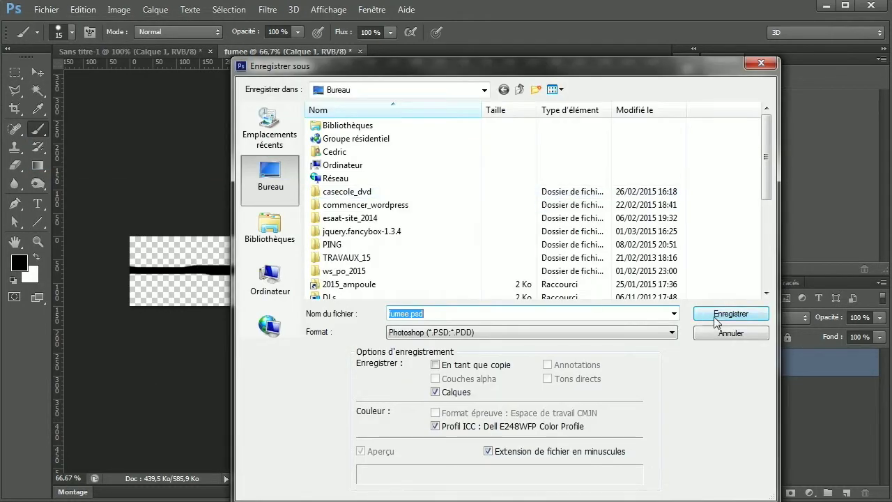
click(718, 315)
click(411, 159)
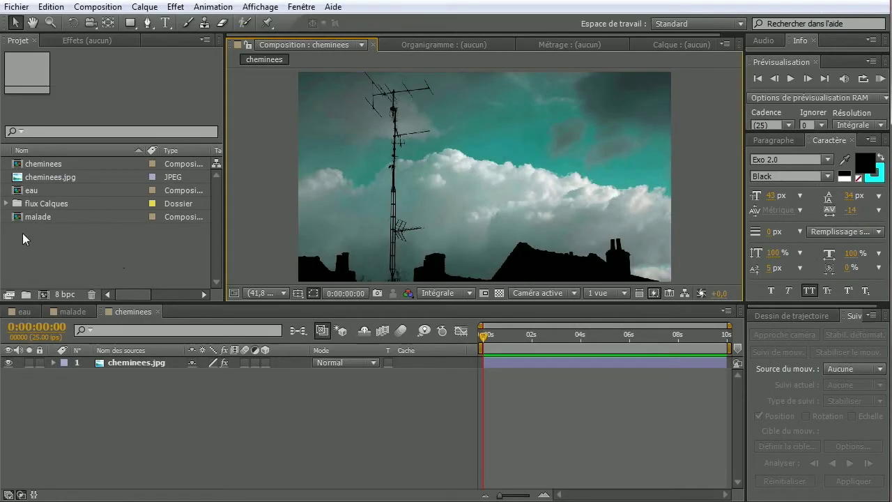
Step: Switch to After Effects and import fumee.psd as a composition that keeps layer sizes, with layer styles merged into the footage
click(47, 239)
drag(0, 271, 73, 238)
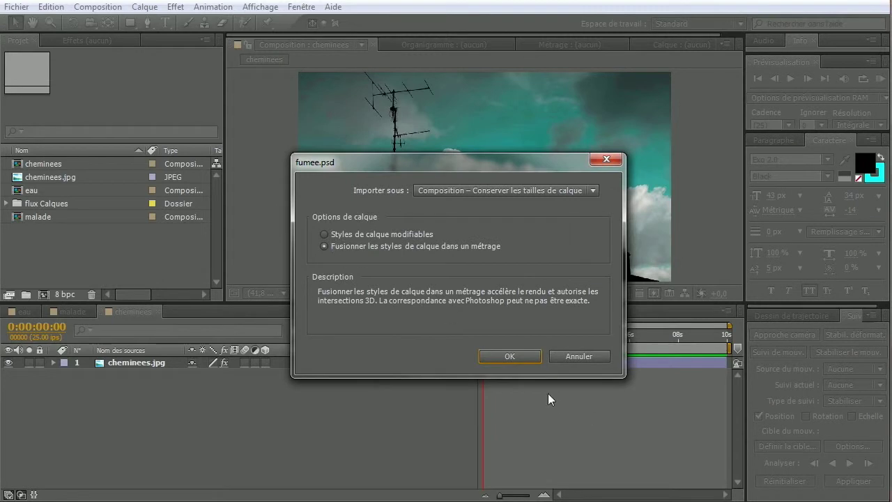
click(506, 356)
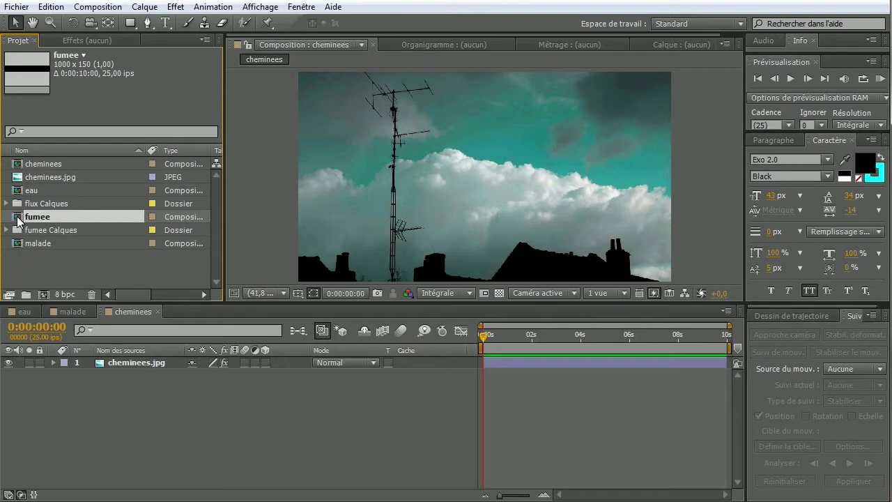
Step: Open the fumee composition and show its transparency grid
double_click(17, 218)
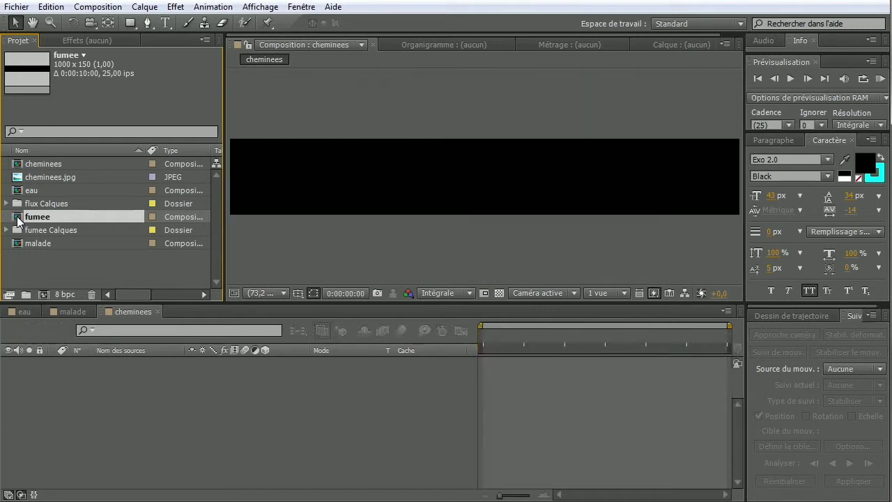
click(498, 292)
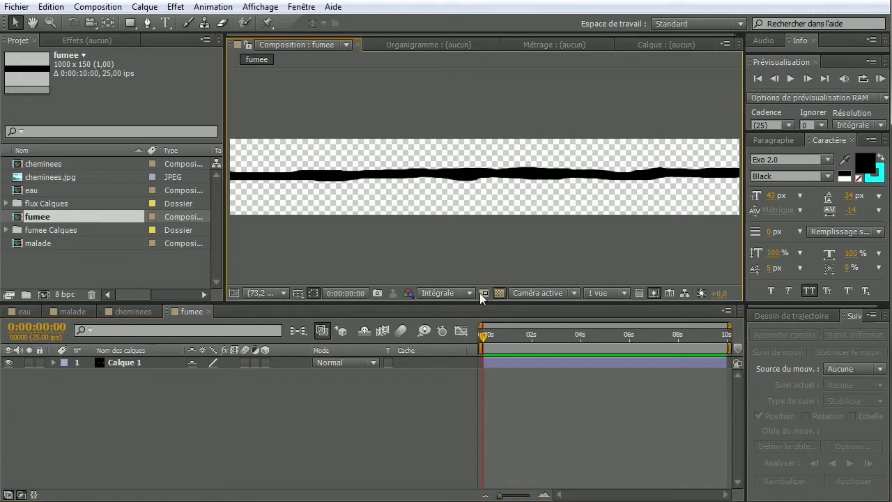
scroll(351, 160, down, 1)
key(shift+comma)
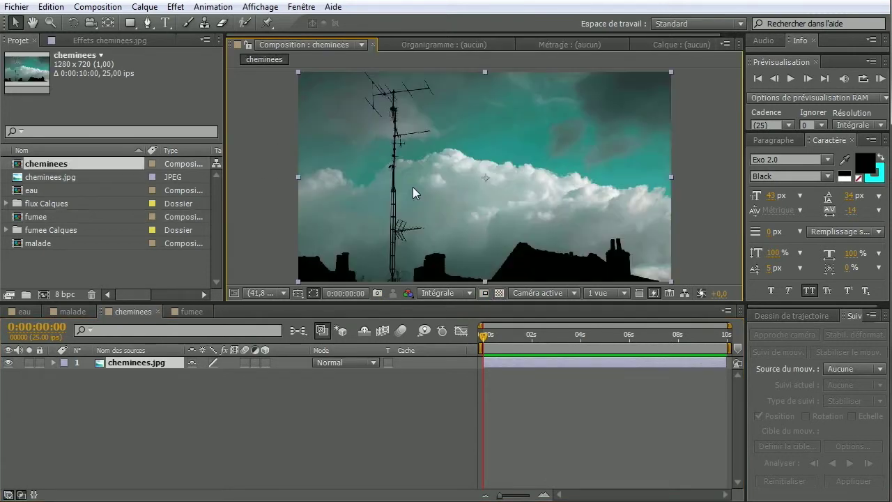
Step: Apply the Juxtaposition directionnelle effect to the cheminees.jpg layer in the cheminees composition
click(258, 205)
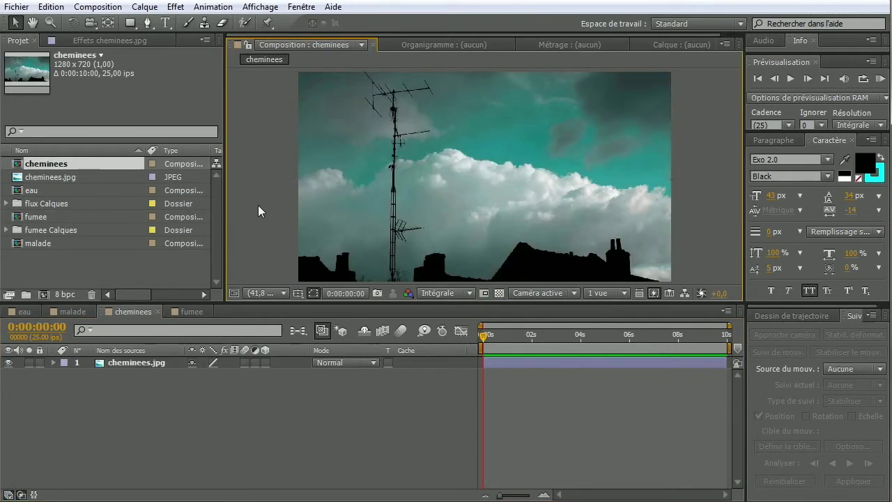
click(351, 183)
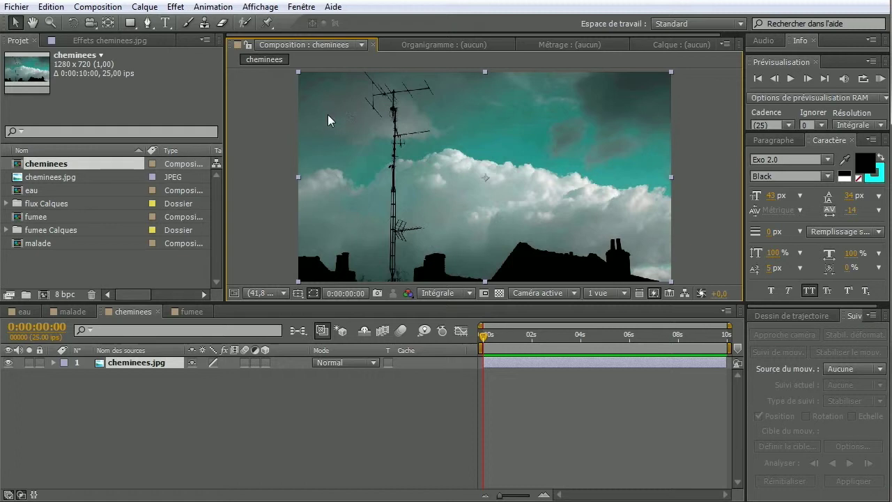
click(175, 6)
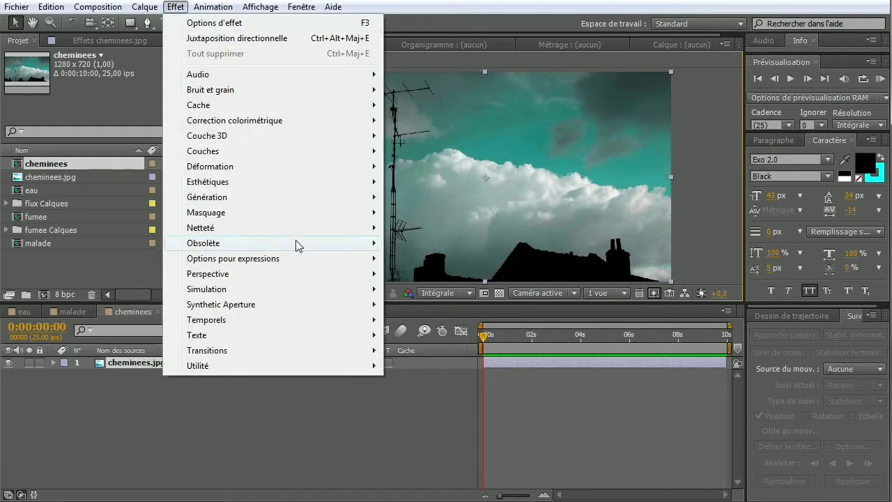
mouse_move(277, 186)
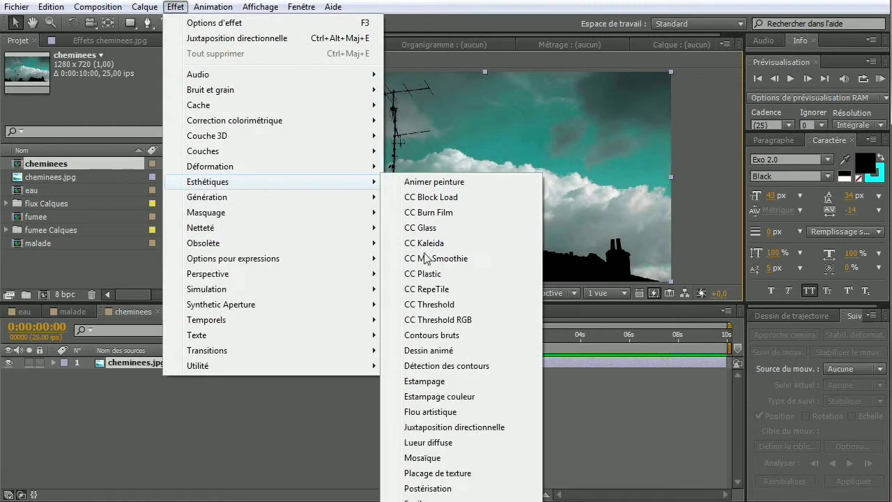
click(450, 427)
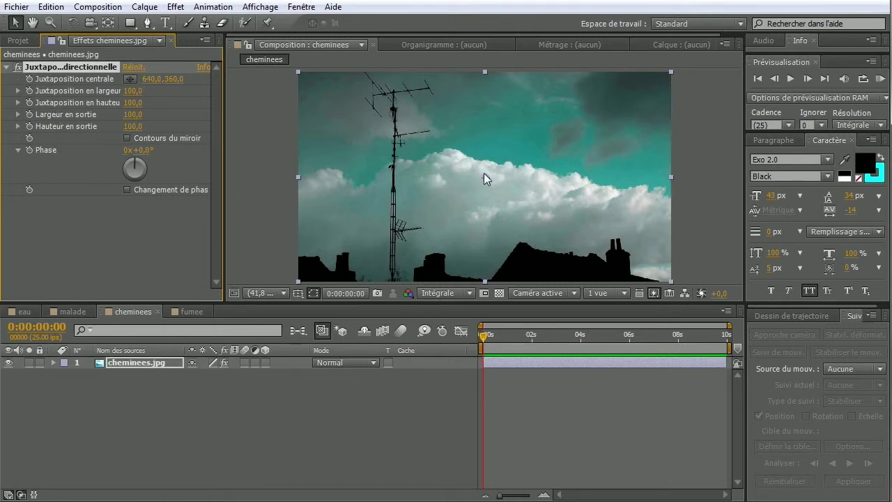
Step: Offset the effect's Juxtaposition centrale point on cheminees.jpg to about 996, 233
drag(484, 176, 530, 166)
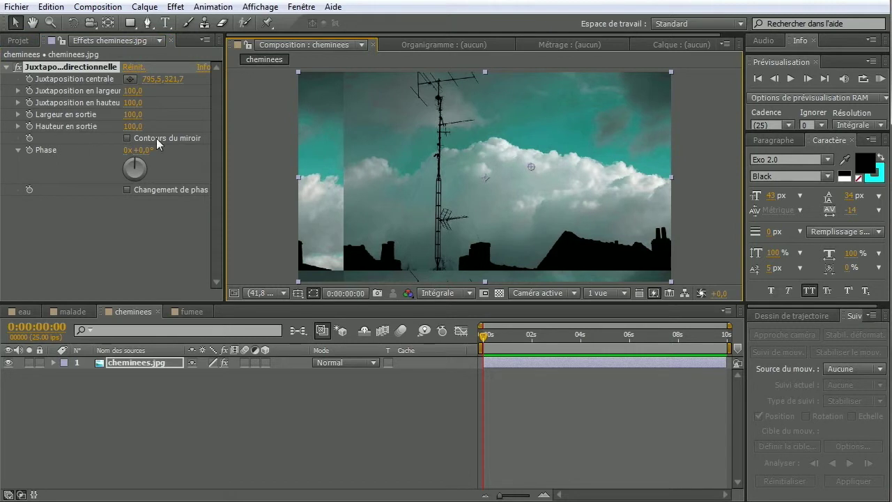
drag(126, 114, 170, 125)
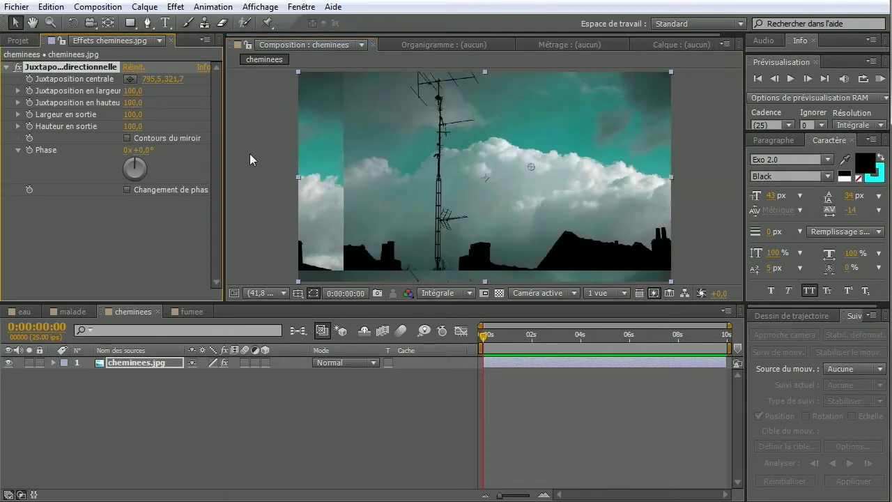
drag(529, 169, 544, 143)
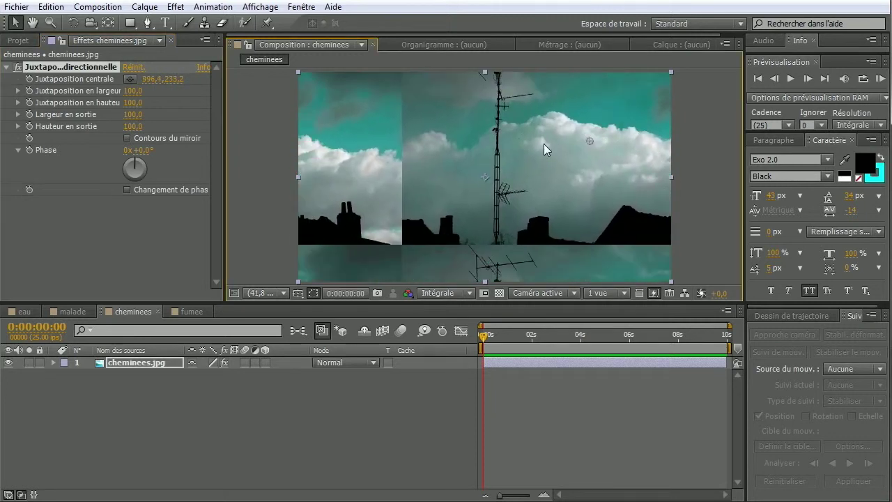
Step: Enable Contours du miroir on the cheminees.jpg effect and shift the tile centre around to check the mirrored repeats
click(128, 139)
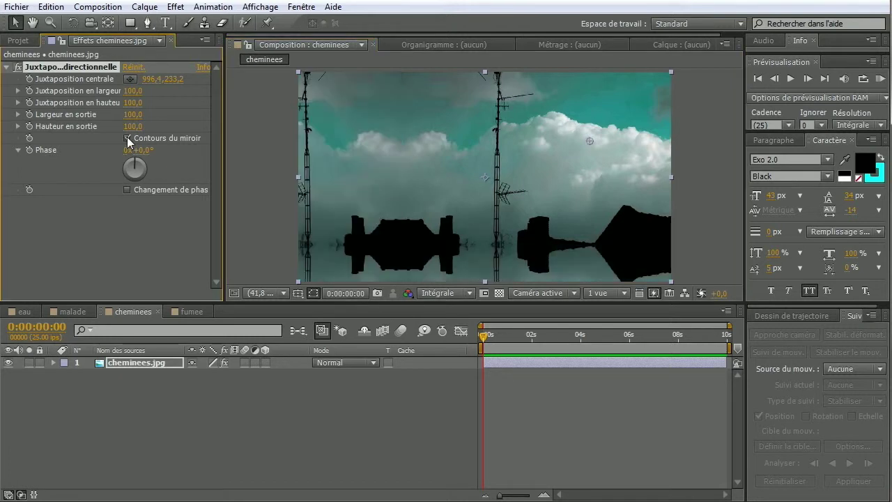
drag(429, 159, 446, 205)
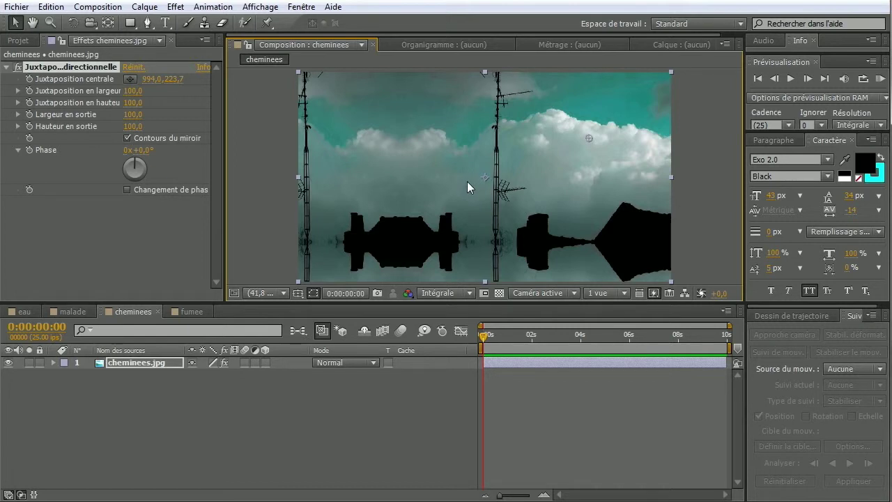
drag(583, 145, 451, 160)
Step: Delete the Juxtaposition directionnelle effect from the cheminees.jpg layer
click(55, 68)
key(Delete)
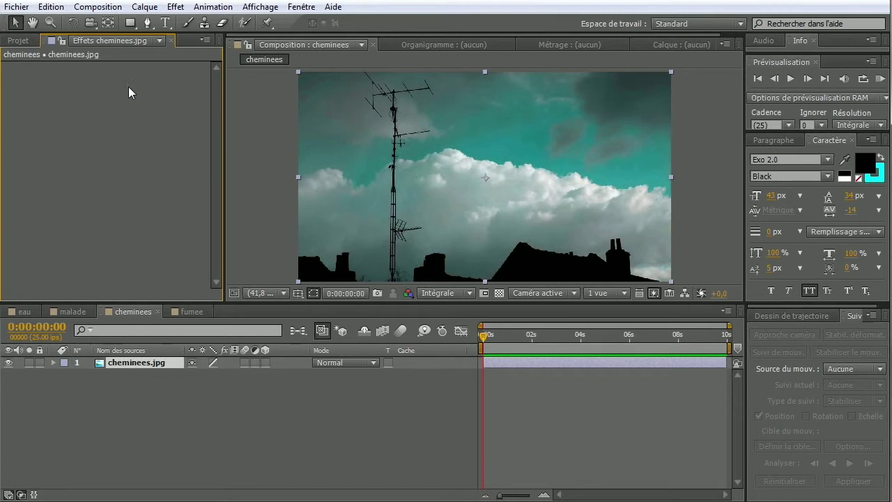
Step: Reopen the fumee composition and apply the Juxtaposition directionnelle effect to its Calque 1 layer
click(19, 41)
click(15, 219)
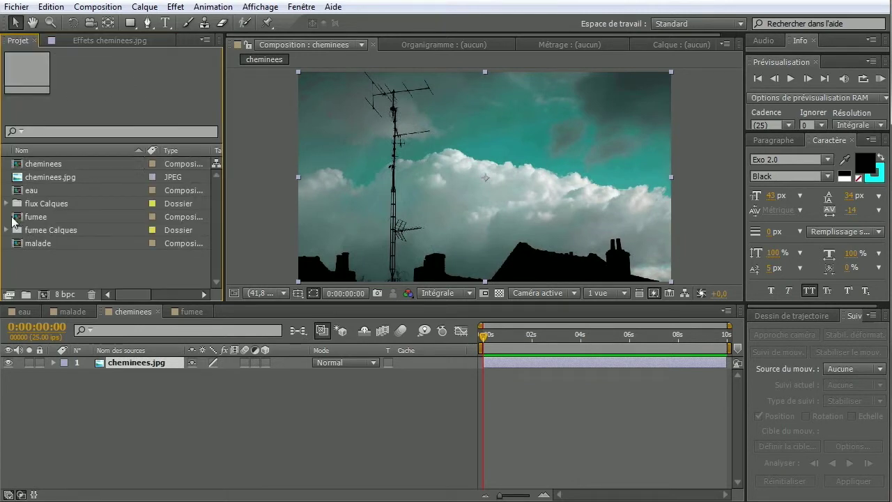
double_click(16, 219)
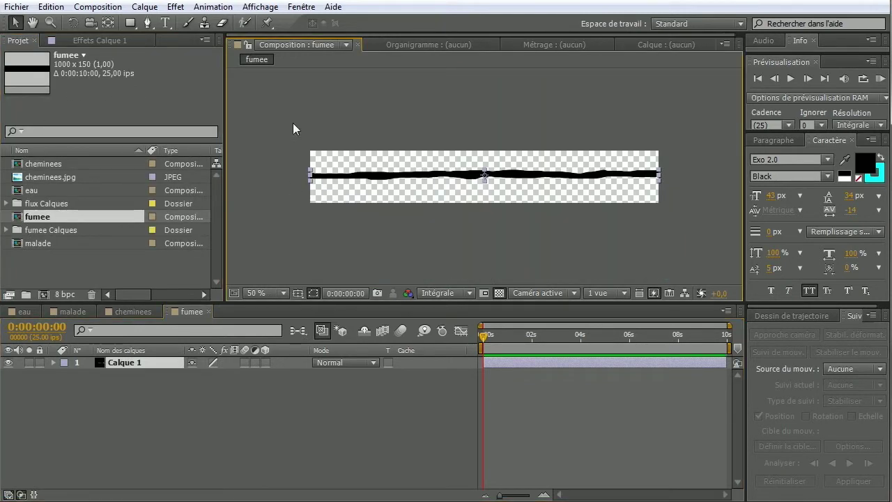
click(167, 9)
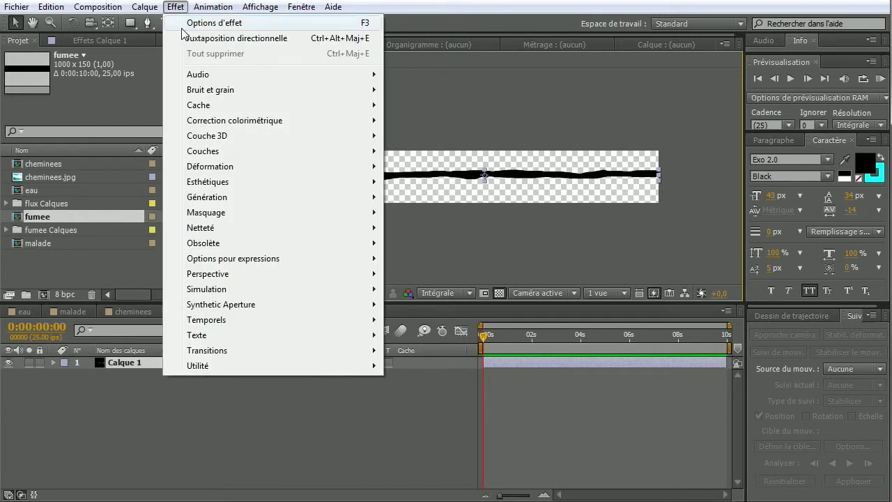
click(194, 39)
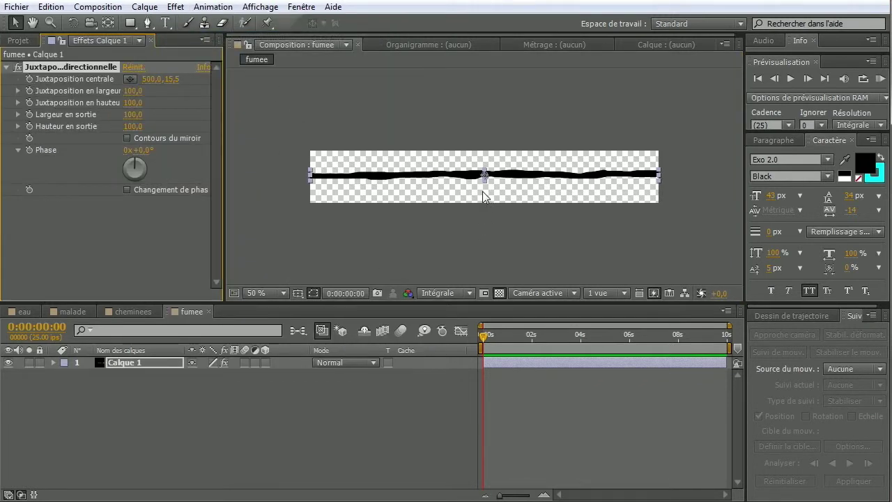
Step: Try offsetting Calque 1's tile centre to 848, 13.5 and compare the seam with Contours du miroir on and off
drag(483, 172, 605, 174)
click(127, 139)
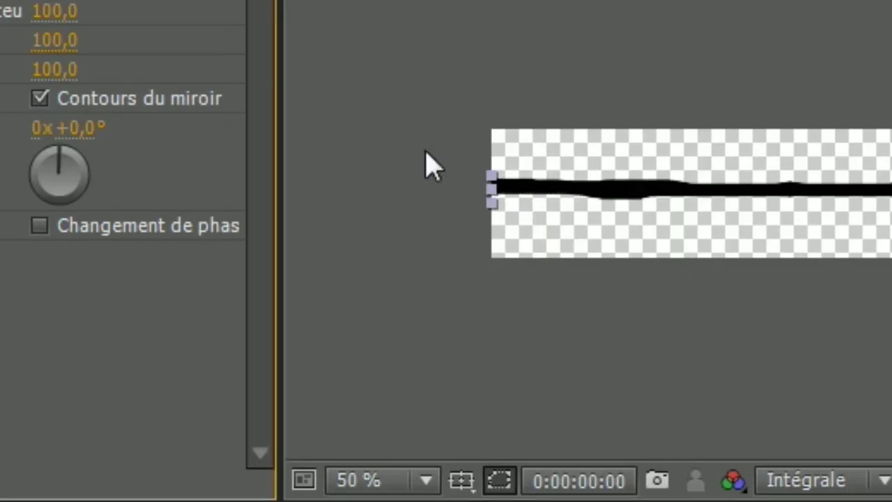
click(68, 102)
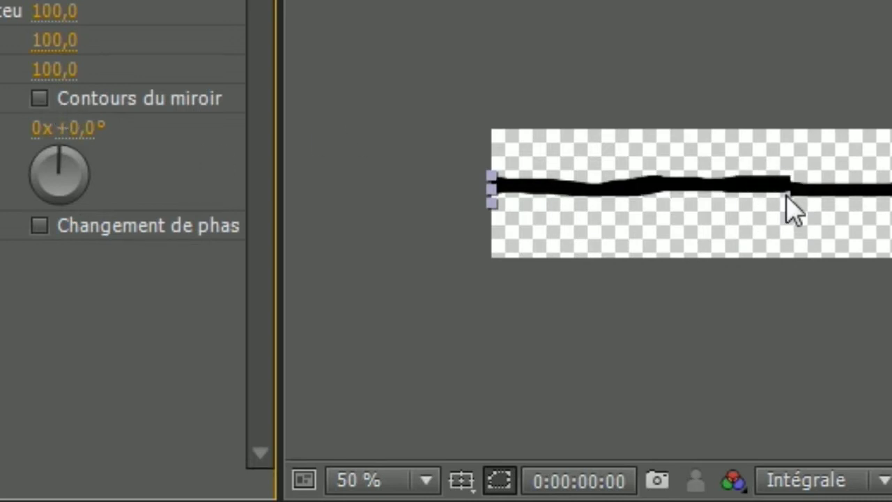
click(40, 99)
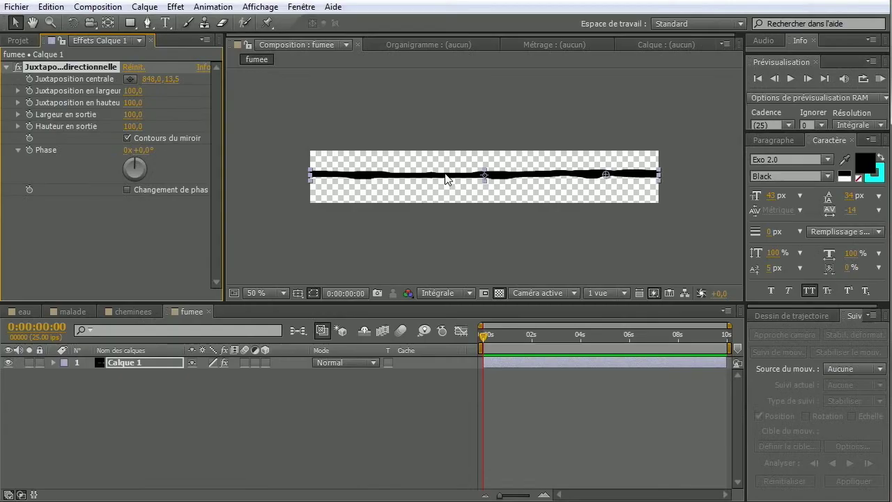
click(446, 179)
key(ctrl+z)
key(ctrl+z)
Step: Enable Contours du miroir on Calque 1 and keyframe Juxtaposition centrale from 500, 15.5 at 0:00:00:00 to 2022, 15.5 at 0:00:09:24
click(139, 134)
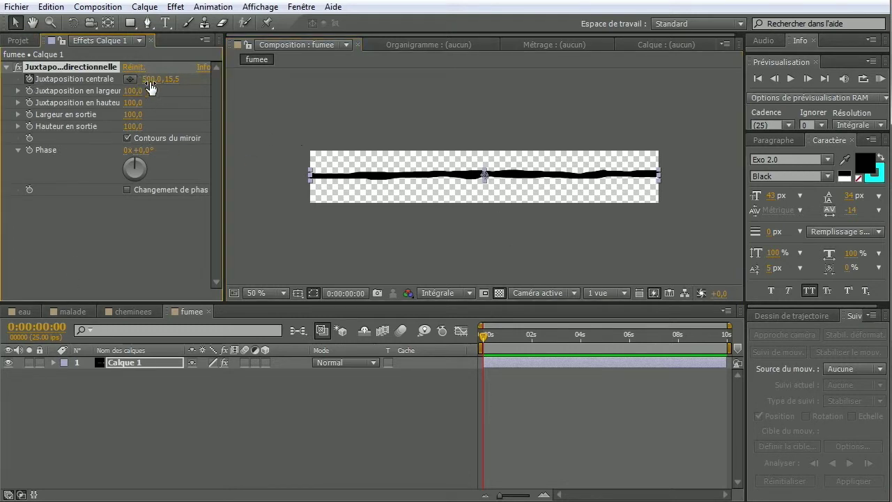
drag(483, 335, 728, 335)
mouse_move(148, 79)
mouse_down()
mouse_move(852, 73)
mouse_move(383, 86)
mouse_move(530, 78)
mouse_up()
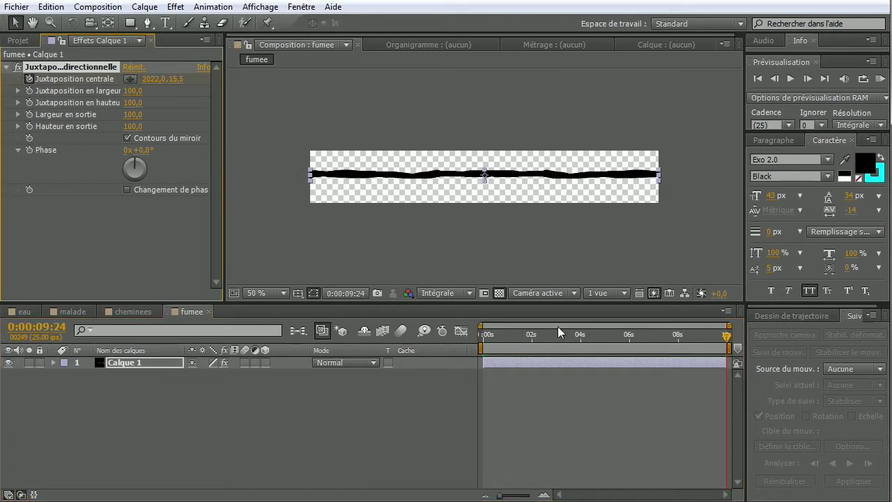
Step: Return to the start of the fumee composition and run a RAM preview of the scrolling line
drag(719, 341, 469, 344)
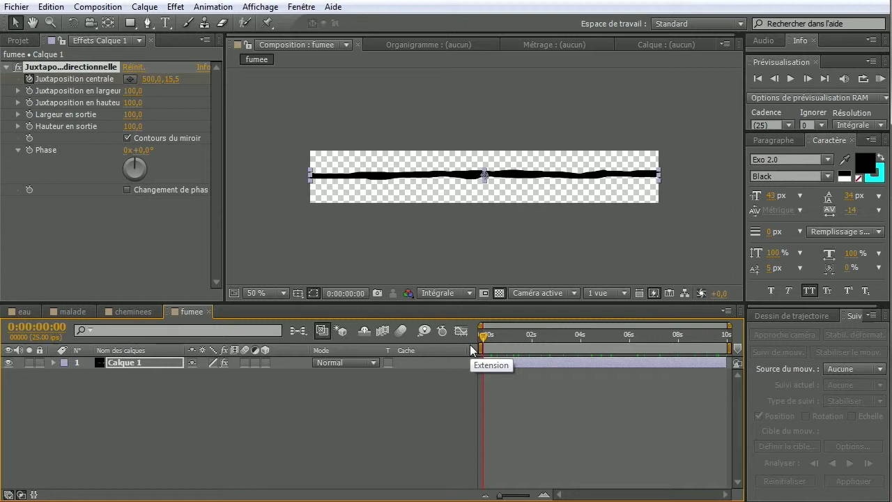
key(KP_0)
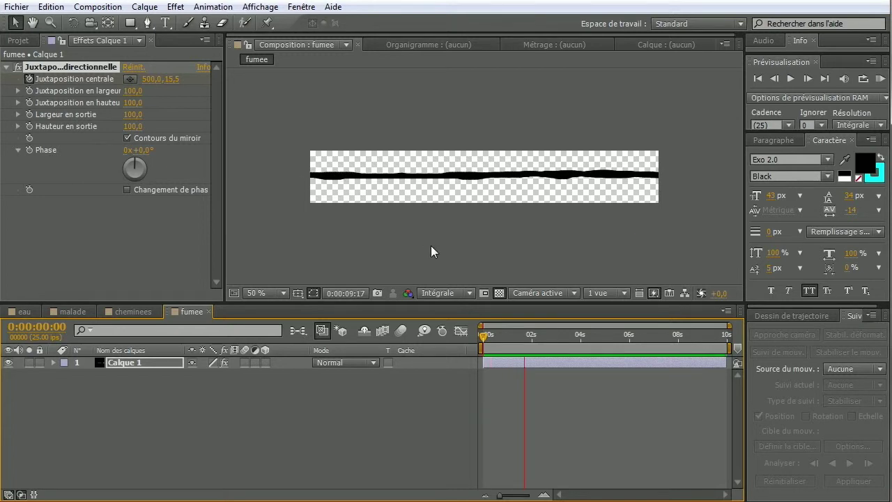
Step: Open the cheminees composition, place the fumee composition as a layer above cheminees.jpg, and scrub to 0:00:04:09 to check its motion
click(19, 40)
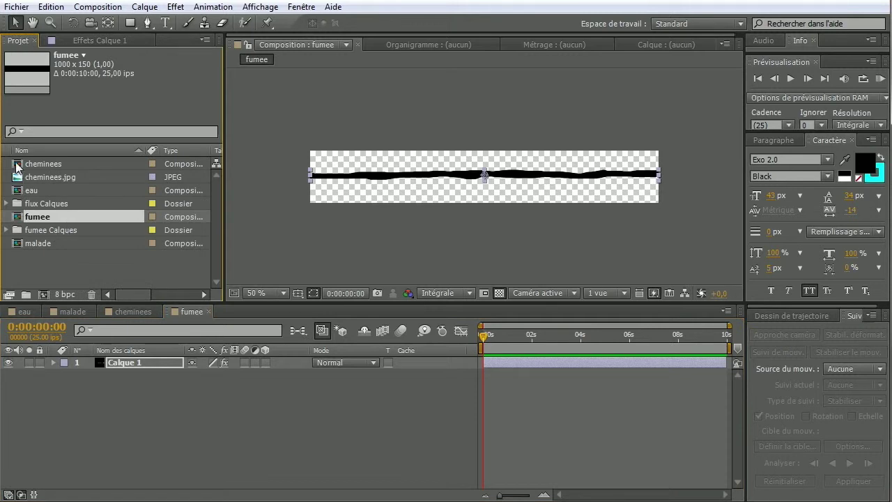
double_click(17, 168)
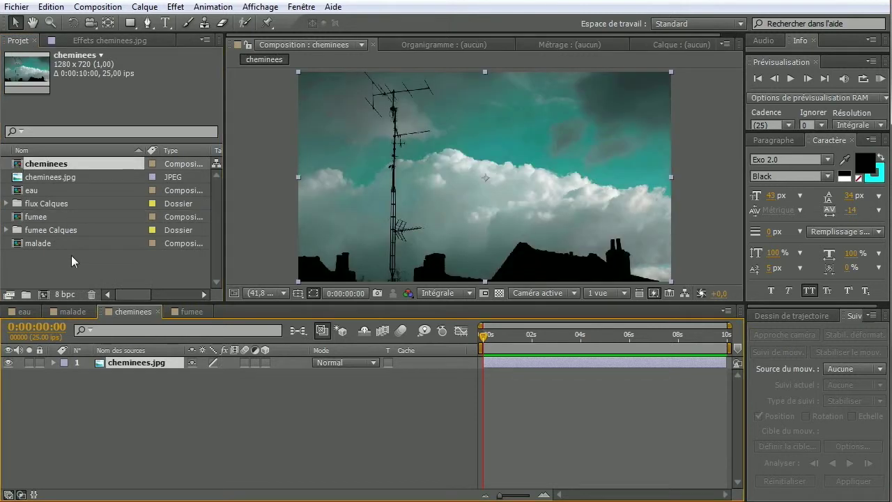
drag(15, 218, 488, 178)
drag(486, 340, 590, 337)
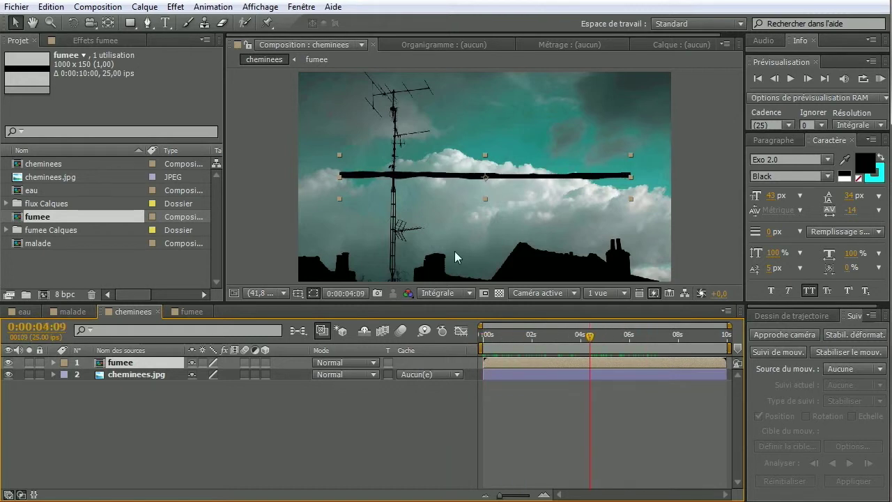
Step: Rotate the fumee layer to vertical and place its lower end on the leftmost chimney, with the time back at 0:00:00:00
click(73, 23)
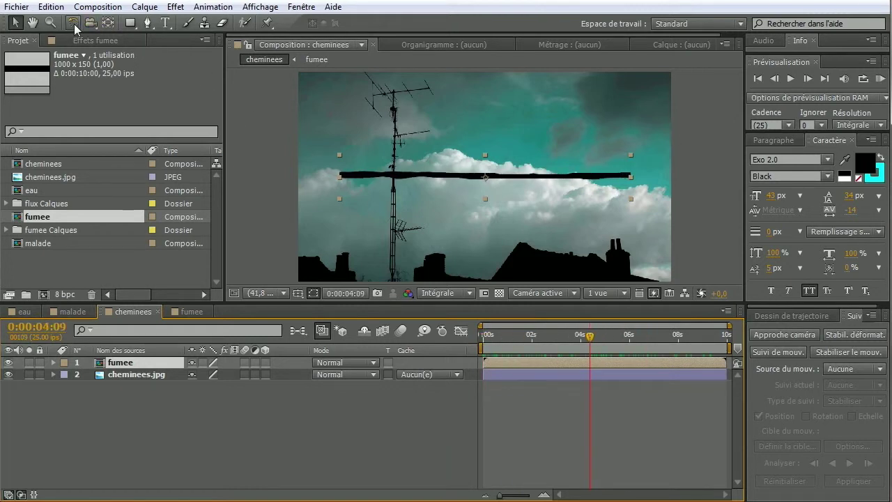
drag(361, 183, 333, 188)
key(v)
drag(522, 342, 482, 341)
drag(344, 191, 343, 196)
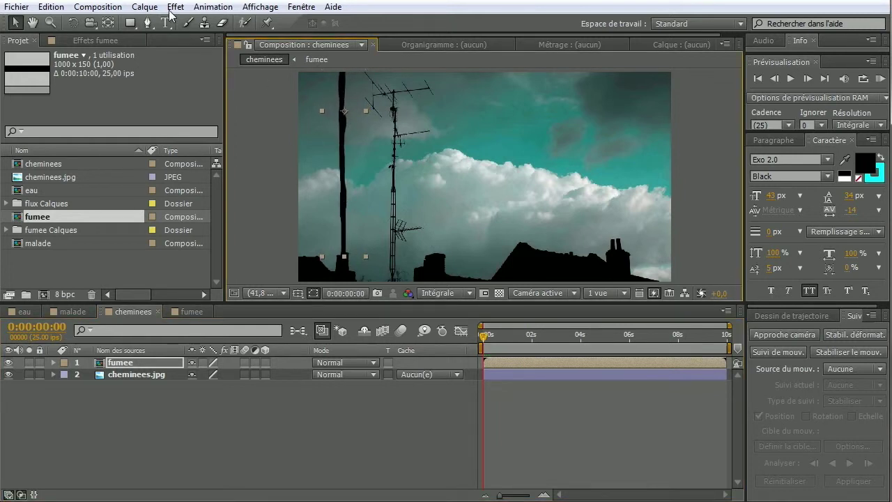
Step: Apply the Warping Bézier deformation effect to the fumee layer
click(174, 7)
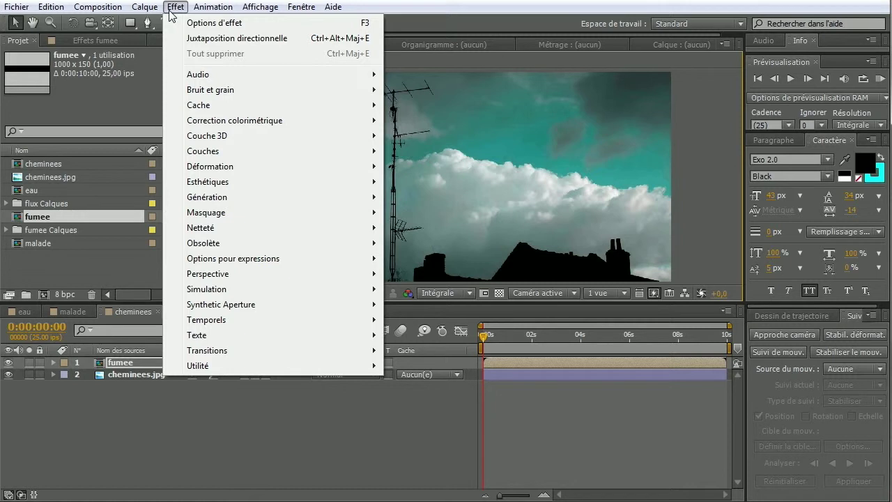
mouse_move(255, 167)
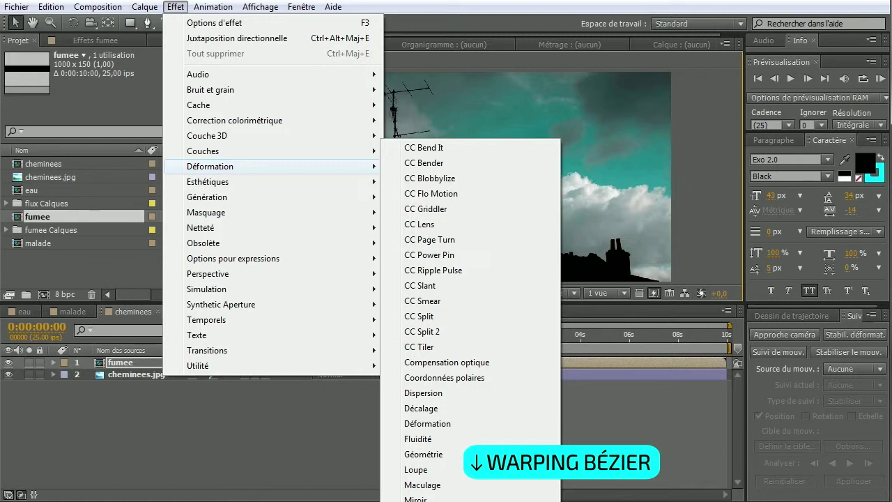
click(432, 498)
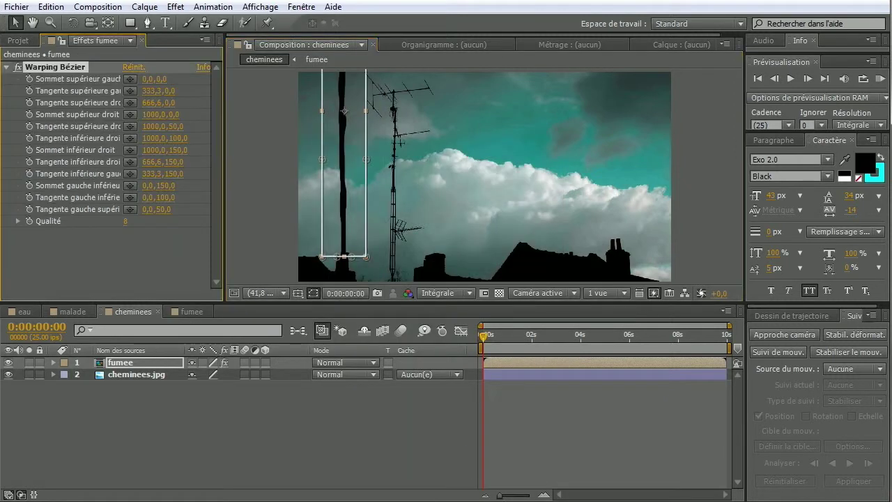
Step: Narrow the smoke's base to the chimney's width by moving Warping Bézier's left vertices to about 2, 36 and 6, 92
drag(398, 132, 414, 163)
drag(347, 305, 356, 414)
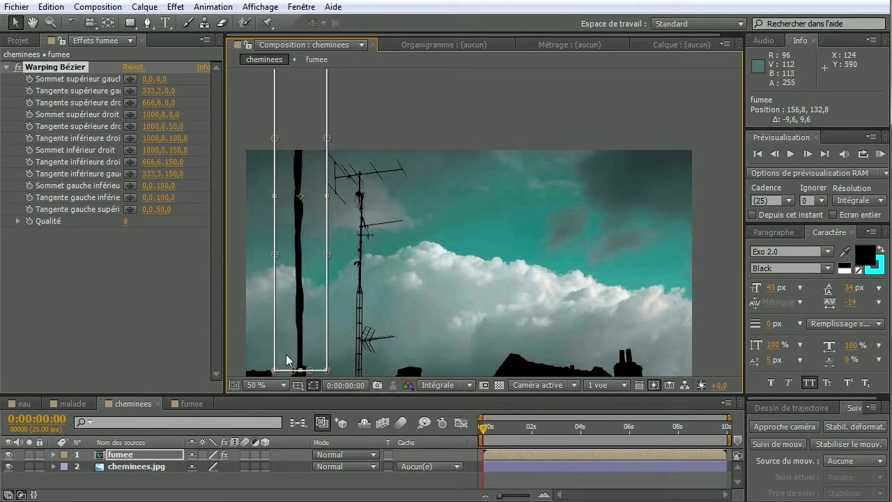
drag(283, 264, 317, 199)
mouse_move(318, 318)
mouse_down()
mouse_move(292, 287)
mouse_move(314, 311)
mouse_move(338, 320)
mouse_move(337, 305)
mouse_move(366, 322)
mouse_move(319, 322)
mouse_move(335, 323)
mouse_up()
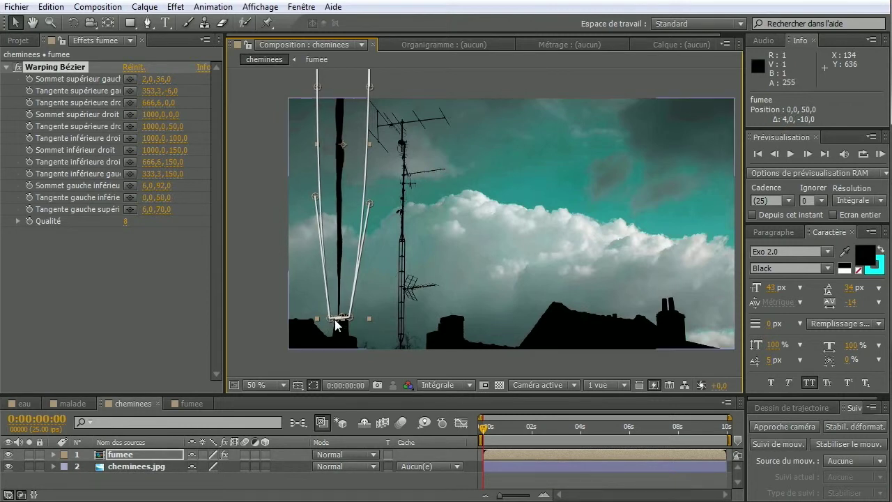
Step: Bend and widen the smoke's top toward the right, moving Warping Bézier's right vertices to about 628, 8 and 668, 698 and reshaping the tangents
key(space)
drag(349, 160, 361, 315)
drag(369, 117, 562, 265)
drag(368, 234, 516, 314)
drag(348, 117, 485, 182)
drag(346, 130, 398, 248)
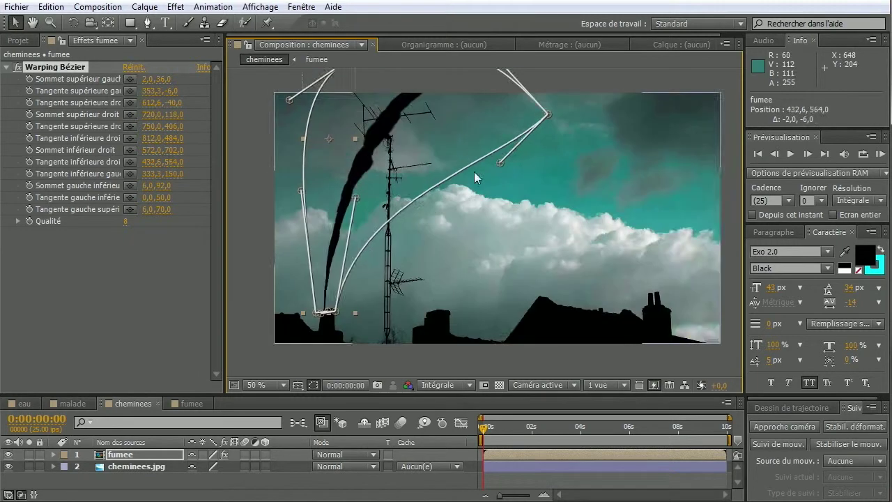
drag(474, 172, 473, 96)
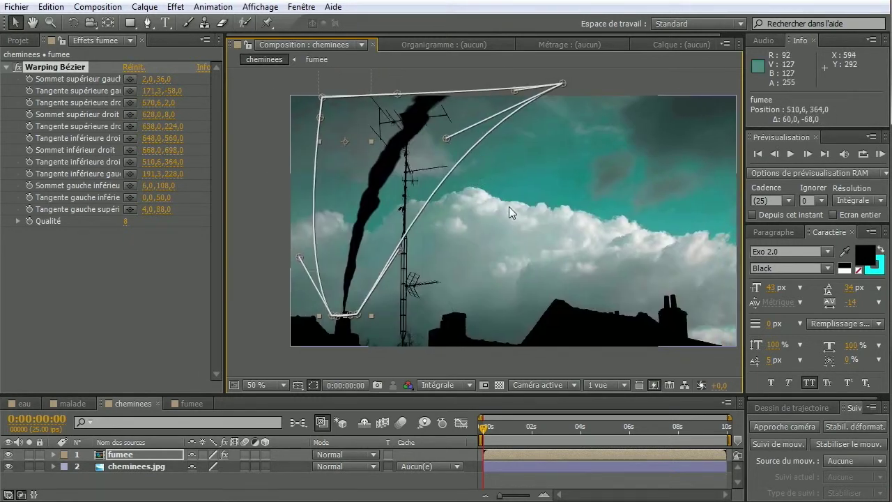
Step: Deselect the fumee layer and preview the bent smoke from the start of the cheminees composition
key(comma)
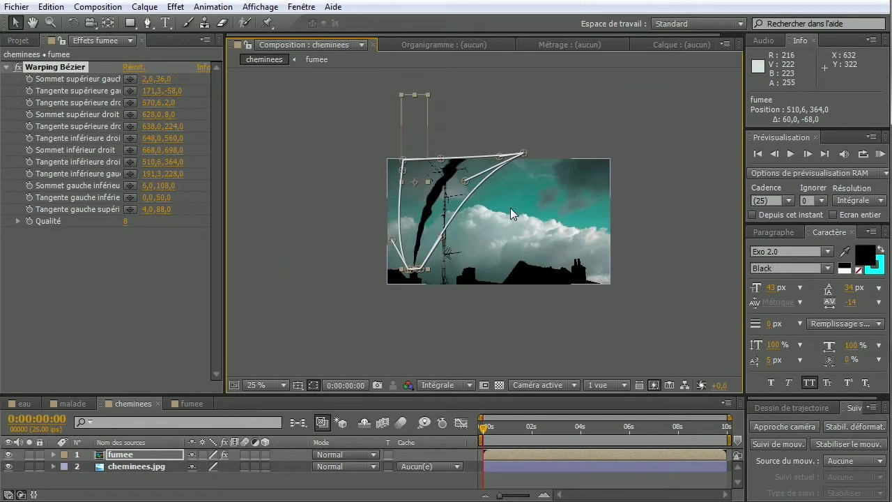
mouse_move(486, 431)
mouse_down()
mouse_move(572, 428)
mouse_move(484, 428)
mouse_up()
click(342, 291)
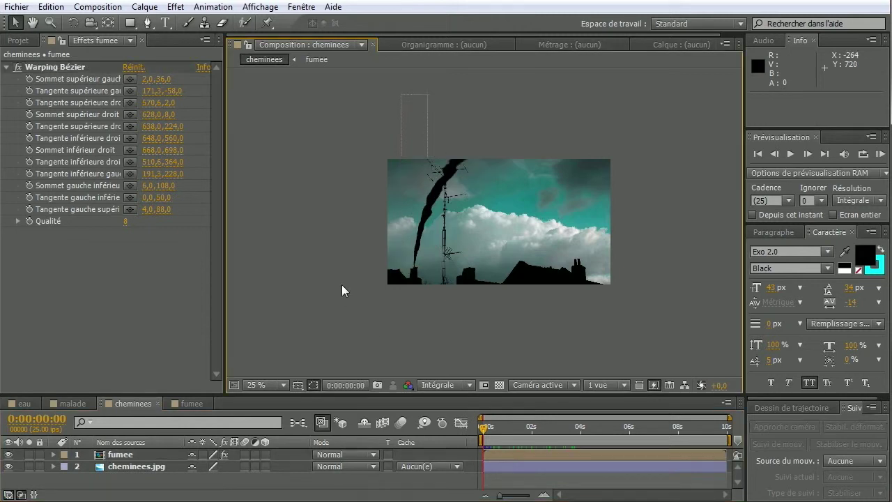
key(period)
key(period)
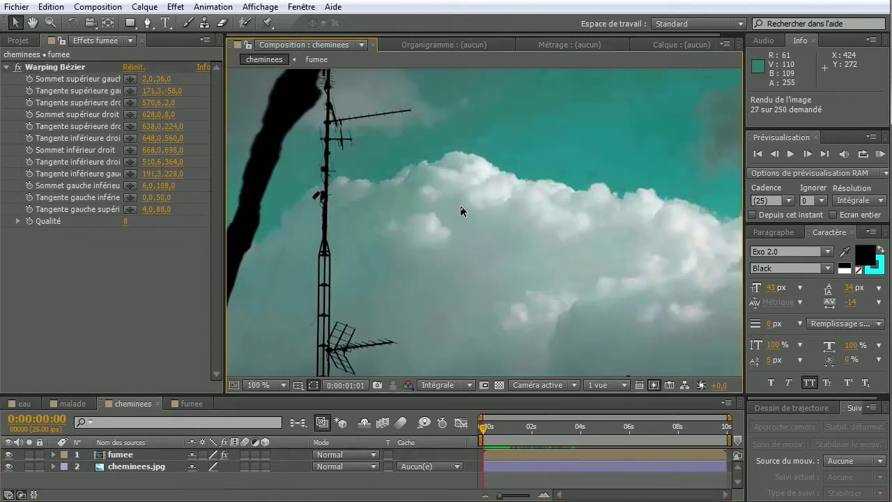
key(comma)
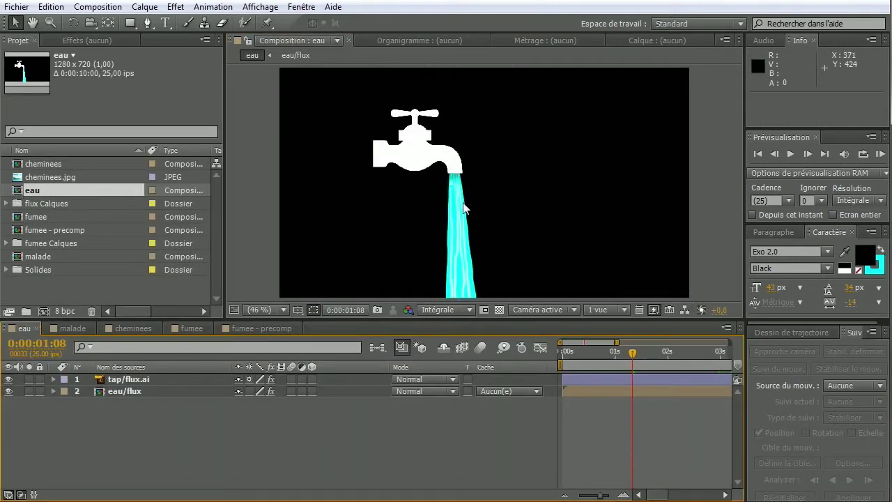
Step: Scrub the water stream in the eau composition to 0:00:02:00, then open the malade composition and preview its stream from the start
drag(597, 351, 668, 351)
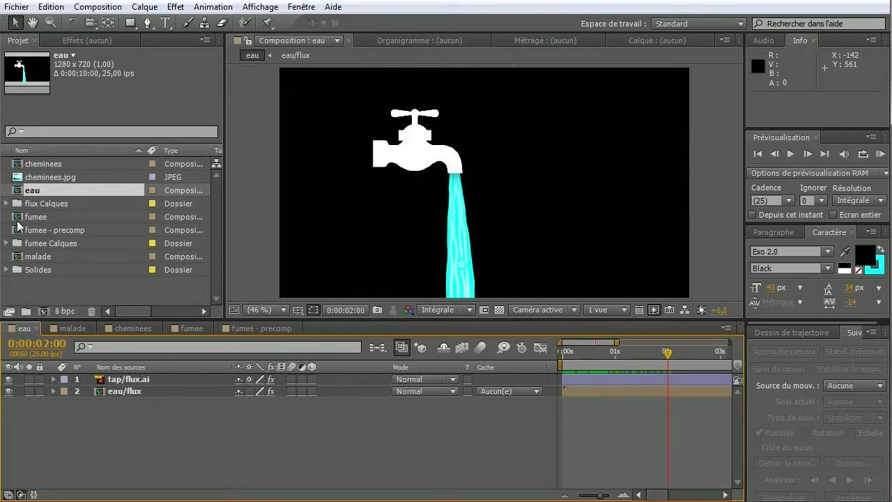
double_click(35, 256)
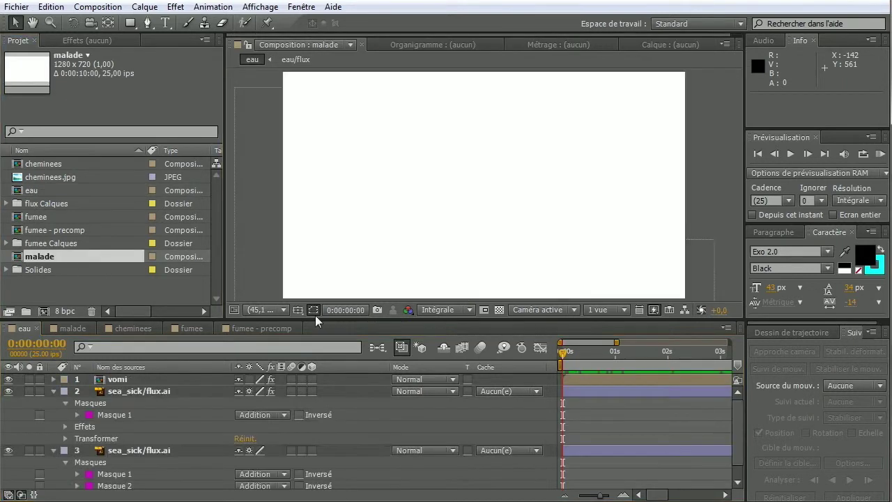
mouse_move(569, 354)
mouse_down()
mouse_move(641, 352)
mouse_move(556, 358)
mouse_up()
key(KP_0)
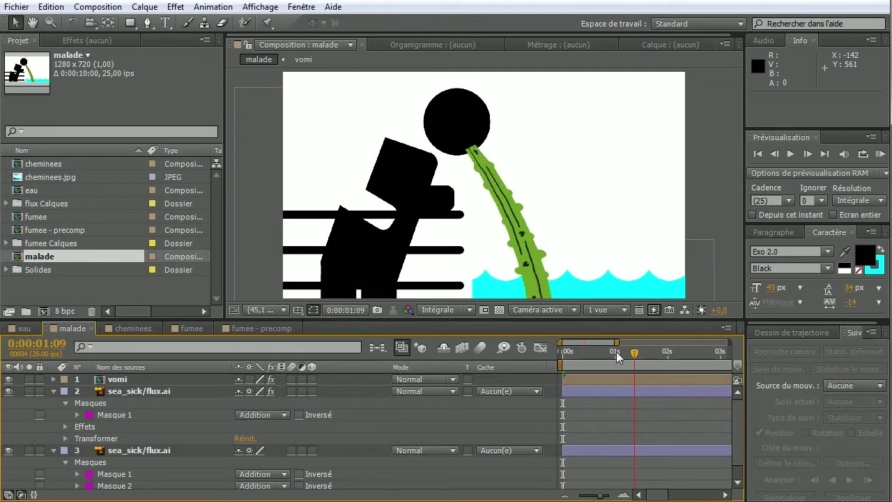
key(space)
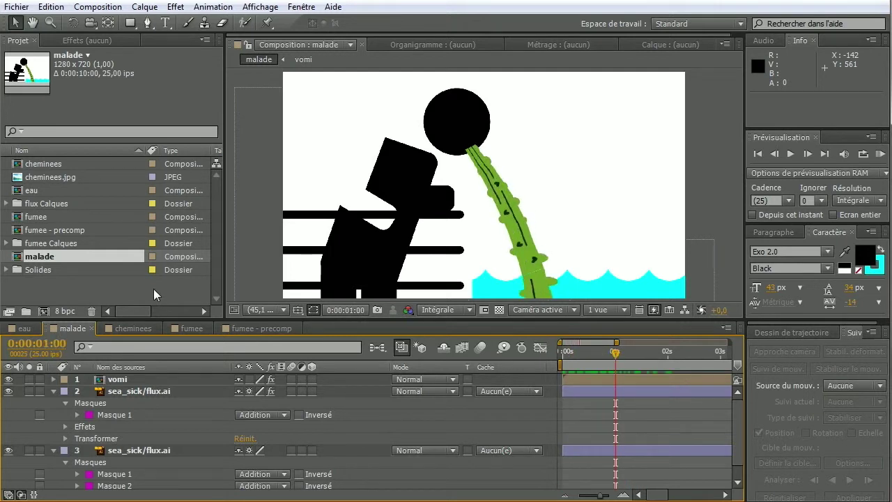